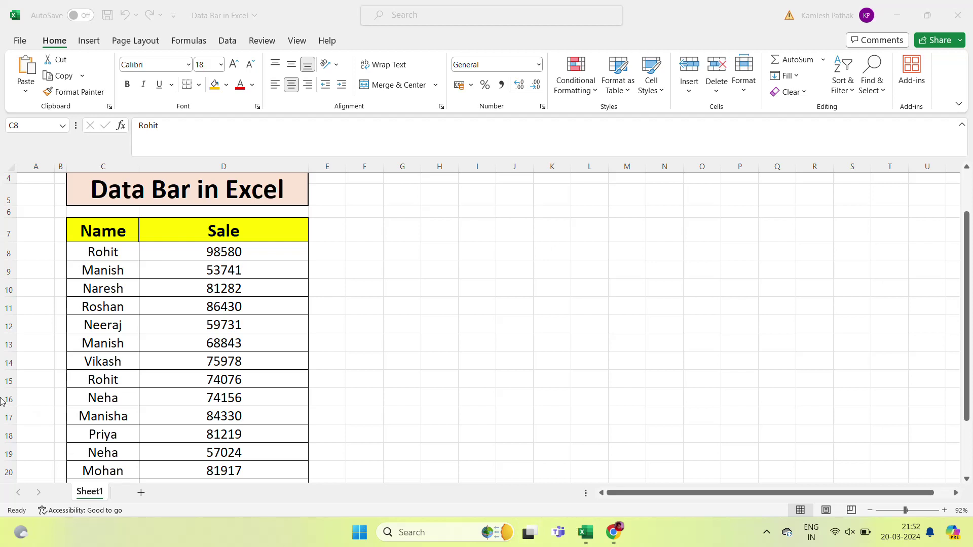
Focus the spreadsheet and move around the table, ending on the first Sale value 98580
{"action": "left_click", "coordinate": [108, 250]}
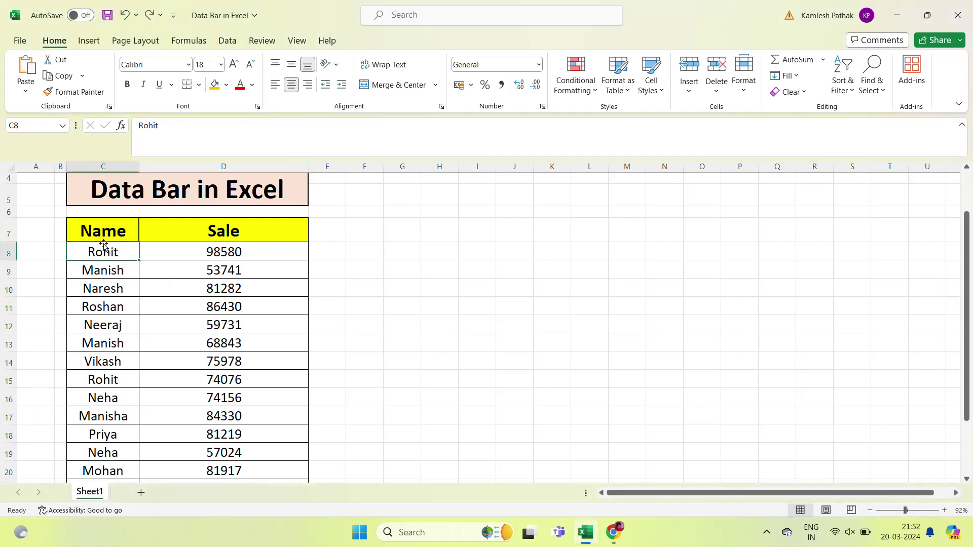
{"action": "left_click", "coordinate": [218, 237]}
{"action": "left_click", "coordinate": [224, 254]}
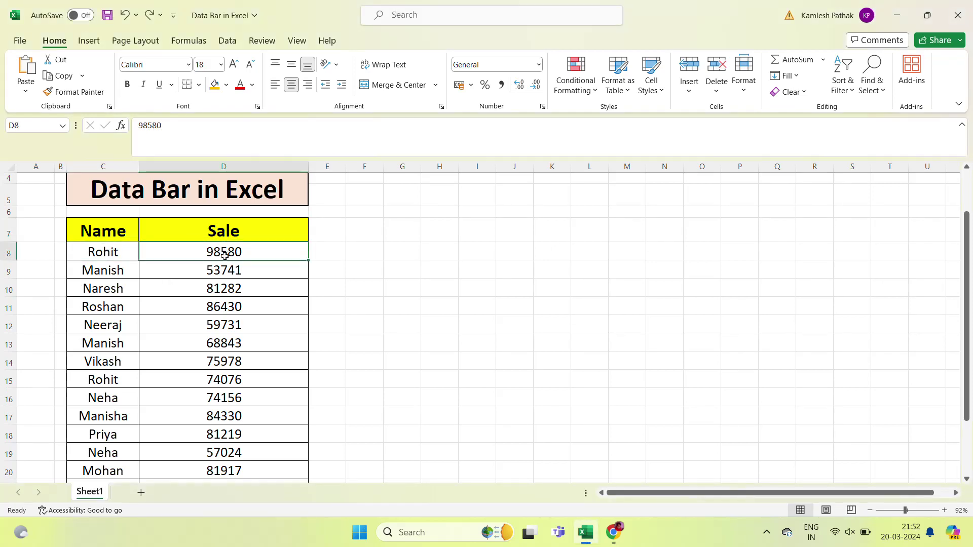
{"action": "key", "text": "Right"}
{"action": "key", "text": "Left"}
{"action": "key", "text": "Right"}
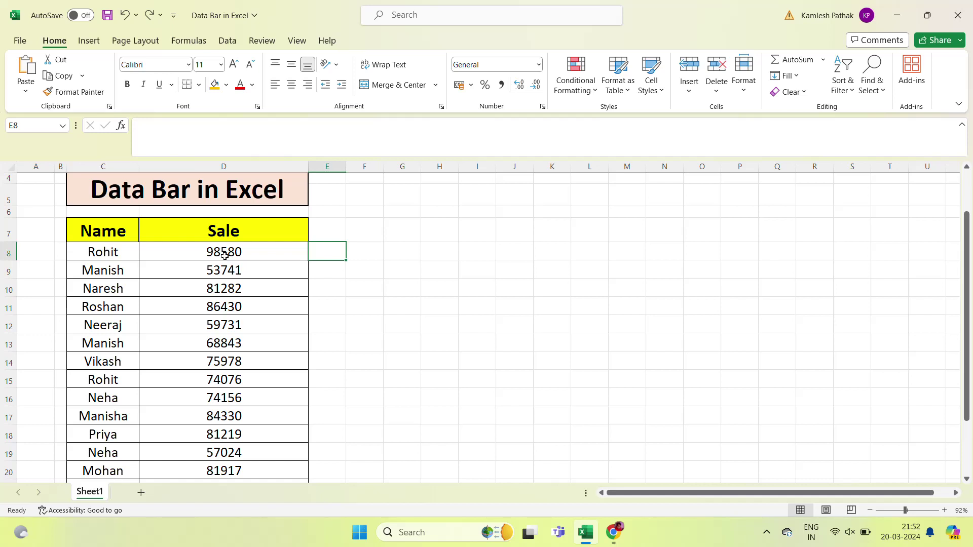
{"action": "key", "text": "Left"}
{"action": "key", "text": "Left"}
{"action": "key", "text": "Right"}
{"action": "key", "text": "Right"}
{"action": "key", "text": "Left"}
{"action": "key", "text": "Left"}
{"action": "key", "text": "Up"}
{"action": "key", "text": "Down"}
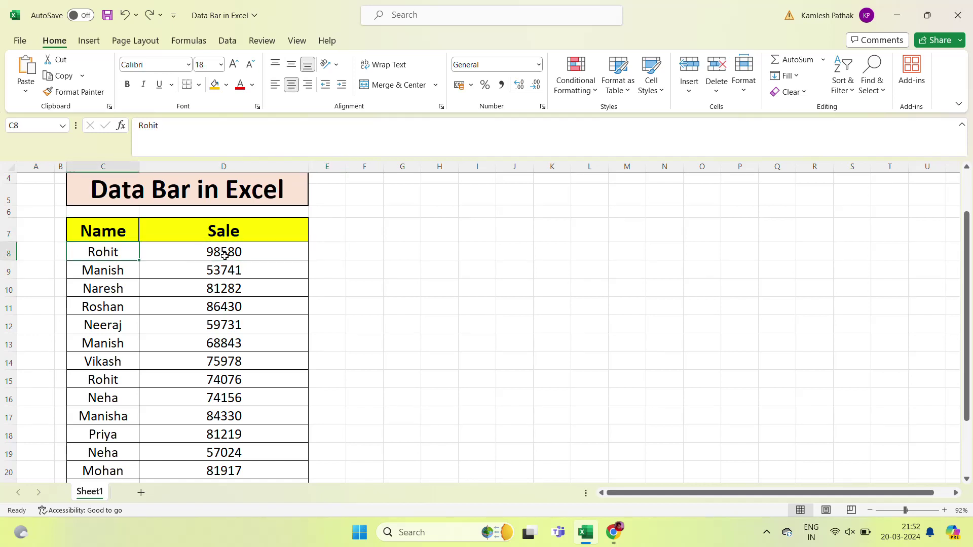
{"action": "key", "text": "Right"}
{"action": "key", "text": "Right"}
{"action": "key", "text": "Left"}
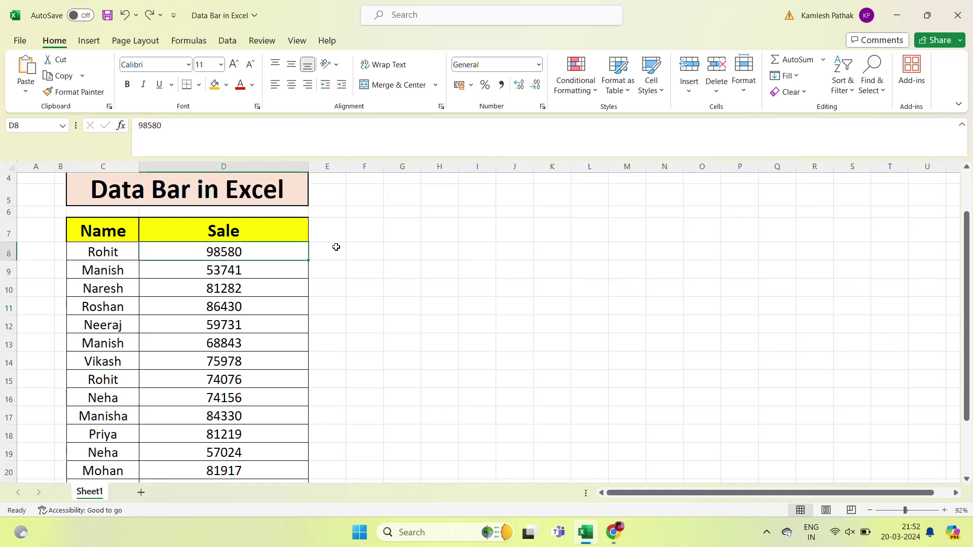
Select Sale values D8:D23 and apply Gradient Fill Blue Data Bars
{"action": "key", "text": "ctrl+shift+Down"}
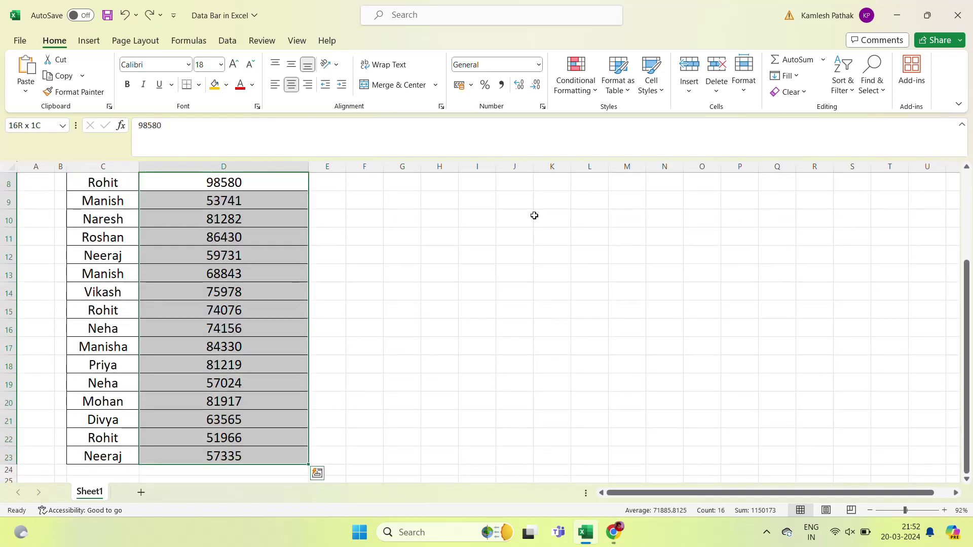
{"action": "left_click", "coordinate": [595, 95]}
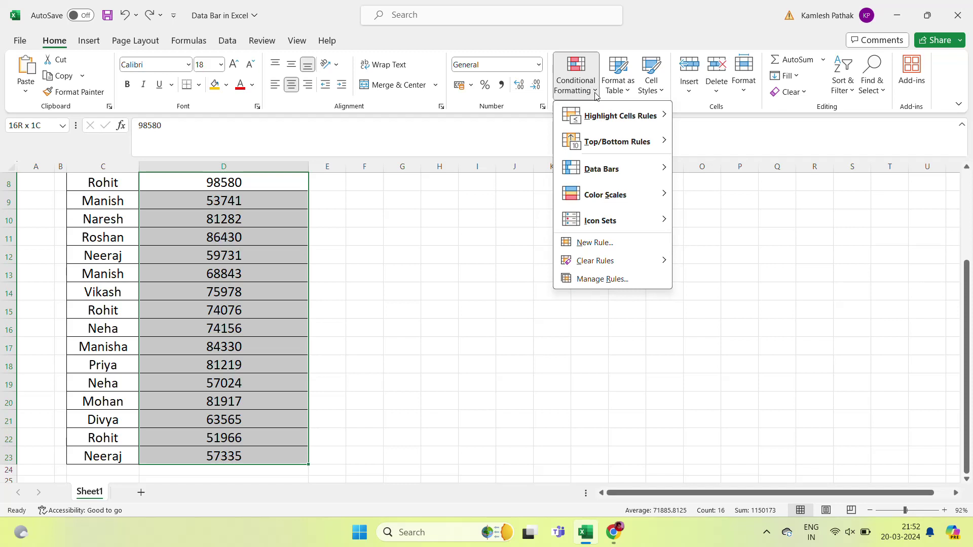
{"action": "mouse_move", "coordinate": [601, 169]}
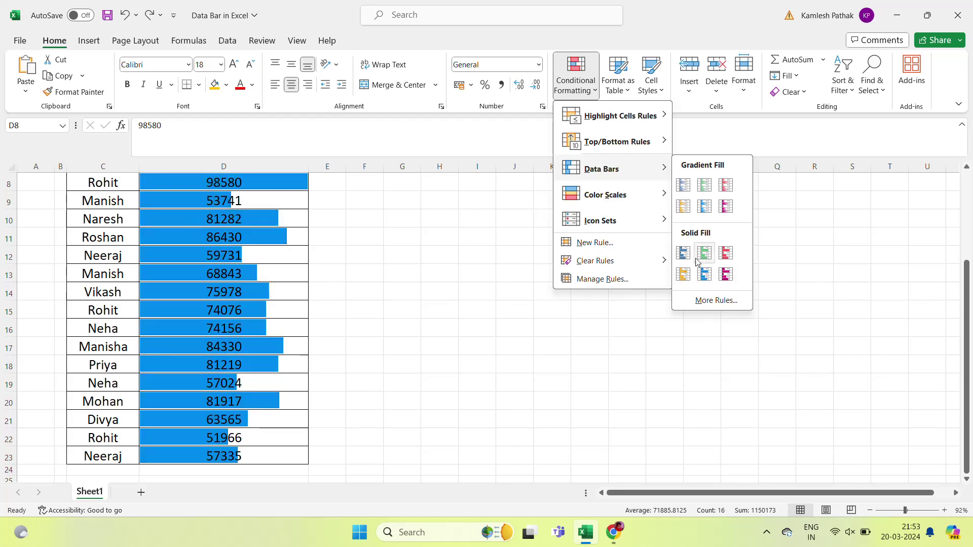
{"action": "left_click", "coordinate": [682, 186]}
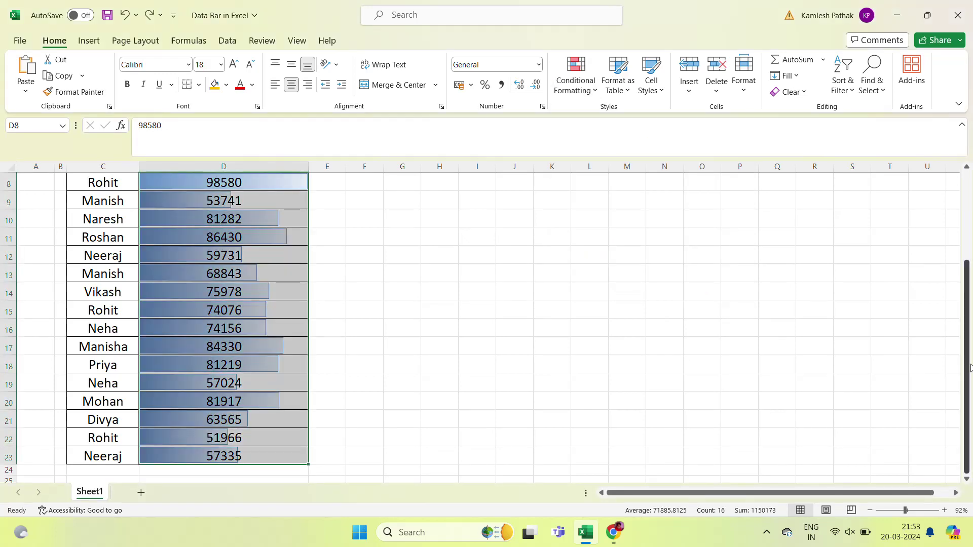
{"action": "left_click_drag", "start_coordinate": [966, 380], "coordinate": [967, 292]}
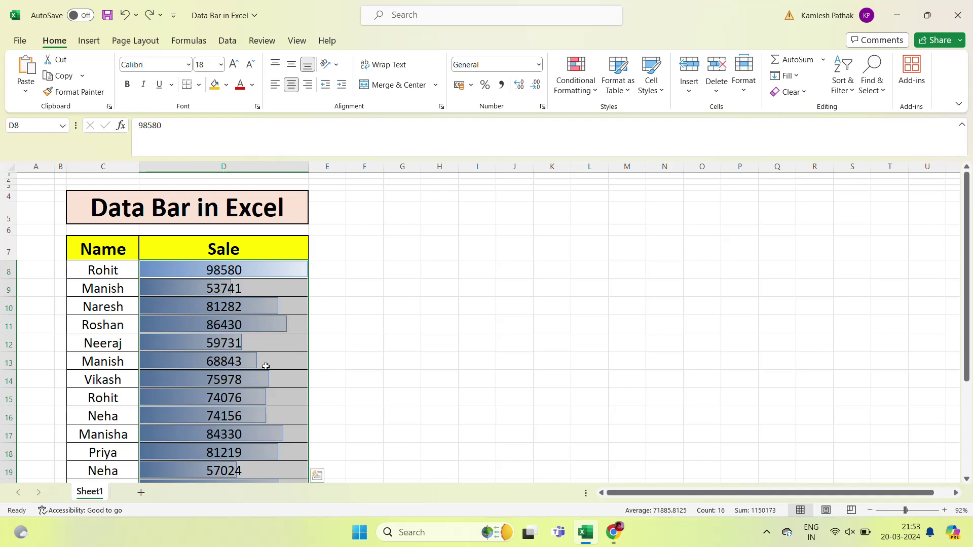
{"action": "left_click", "coordinate": [350, 369]}
{"action": "key", "text": "Left"}
{"action": "key", "text": "Down"}
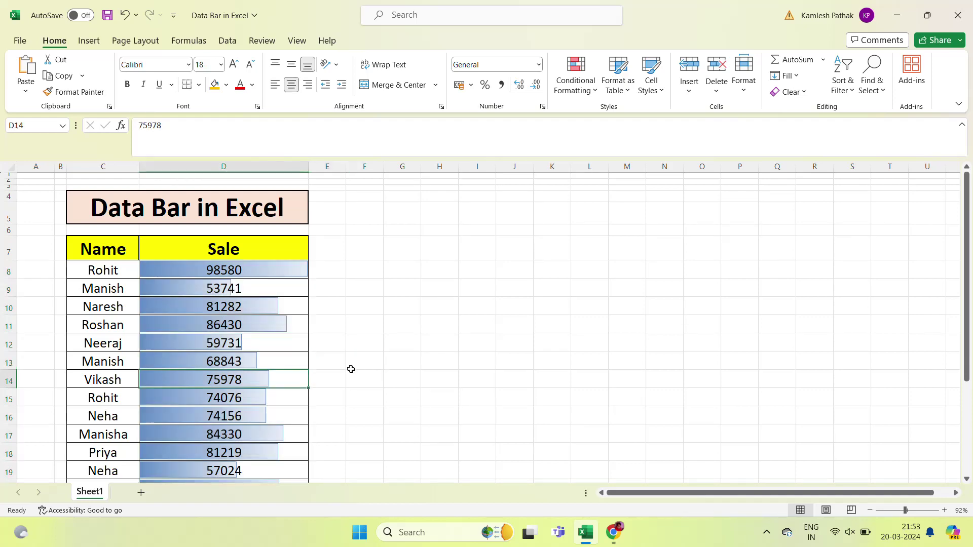
{"action": "key", "text": "Down"}
{"action": "key", "text": "Down"}
{"action": "key", "text": "Down"}
{"action": "key", "text": "Down"}
{"action": "key", "text": "Down"}
{"action": "key", "text": "Up"}
{"action": "key", "text": "Up"}
{"action": "key", "text": "Up"}
{"action": "key", "text": "Up"}
{"action": "key", "text": "Up"}
{"action": "key", "text": "Up"}
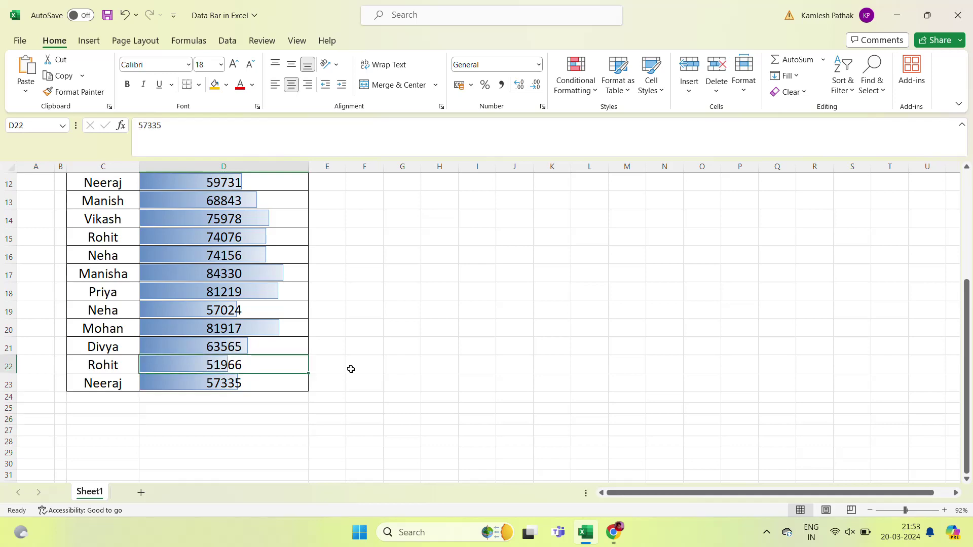
{"action": "key", "text": "Up"}
{"action": "key", "text": "Up"}
{"action": "key", "text": "Up"}
{"action": "key", "text": "Up"}
{"action": "key", "text": "Up"}
{"action": "key", "text": "Down"}
{"action": "key", "text": "Down"}
{"action": "key", "text": "Down"}
{"action": "key", "text": "Up"}
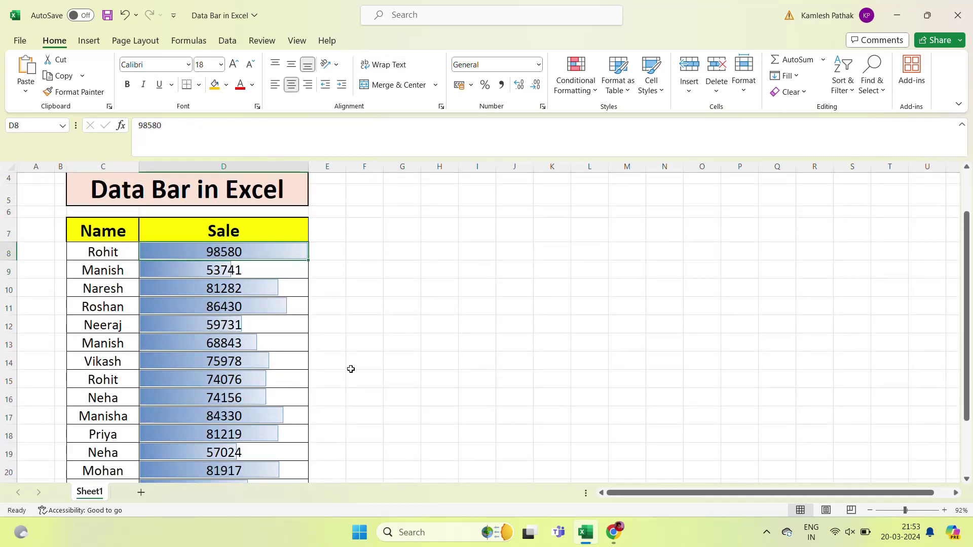
{"action": "key", "text": "ctrl+shift+Down"}
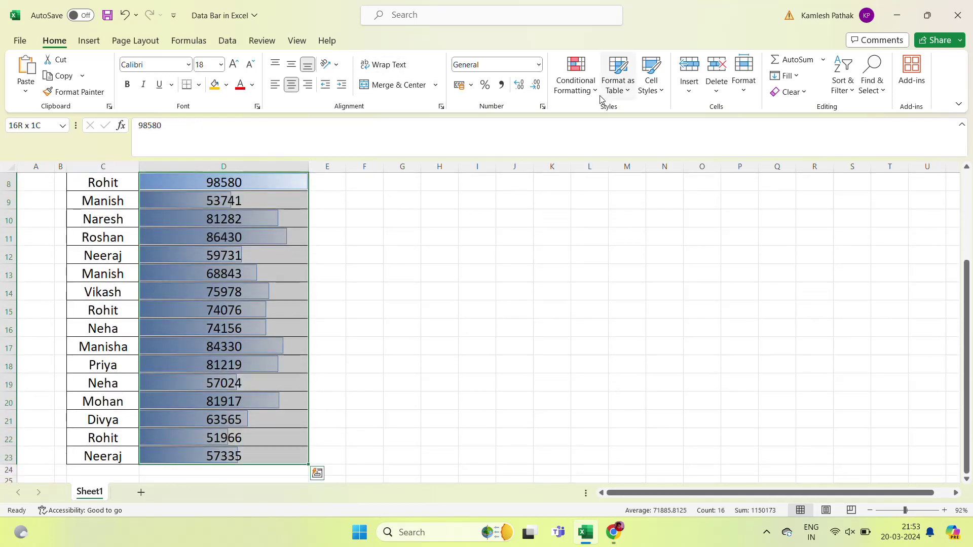
Replace the gradient bars with Solid Fill Blue Data Bars on the Sale values
{"action": "left_click", "coordinate": [590, 91]}
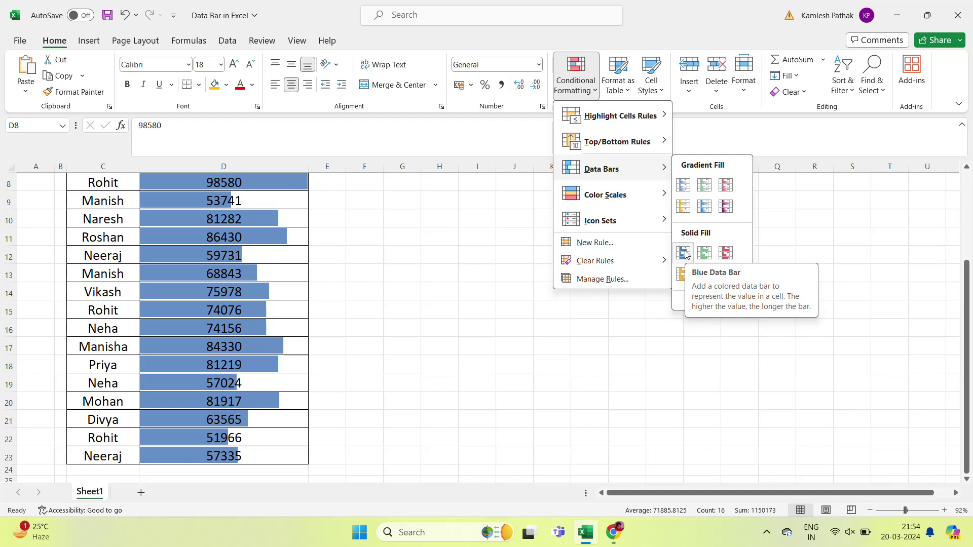
{"action": "left_click", "coordinate": [685, 253]}
Deselect the range and browse the Sale column, returning to its top values
{"action": "left_click", "coordinate": [289, 197]}
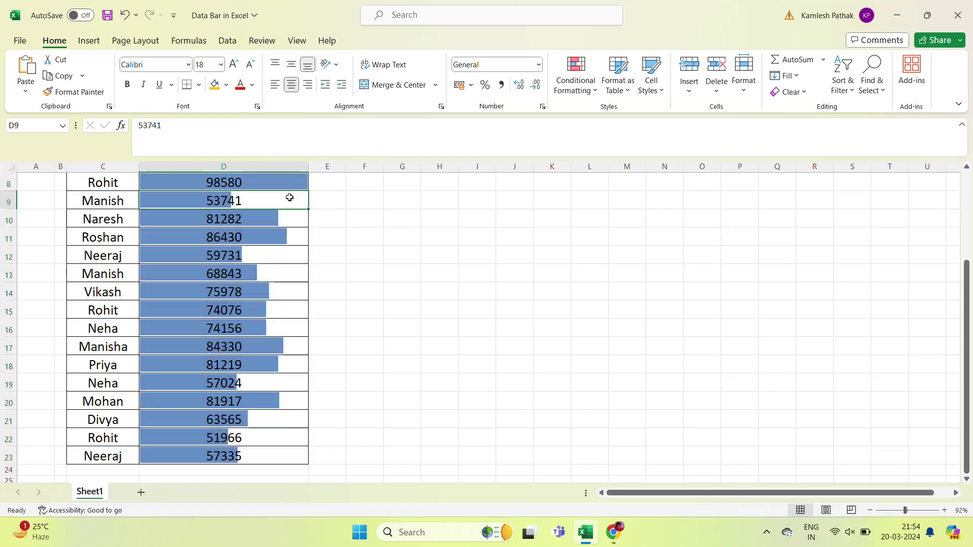
{"action": "scroll", "coordinate": [289, 197], "scroll_direction": "up", "scroll_amount": 2}
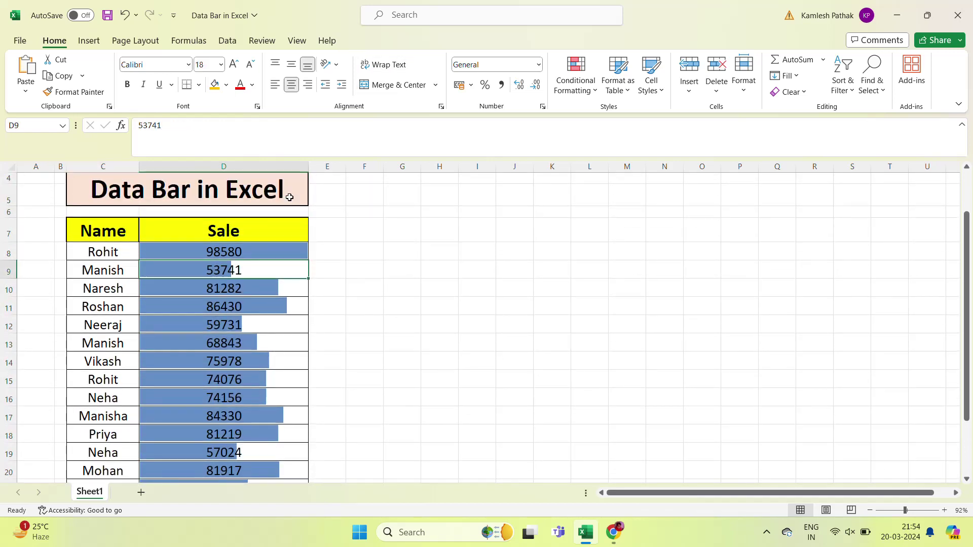
{"action": "key", "text": "Up"}
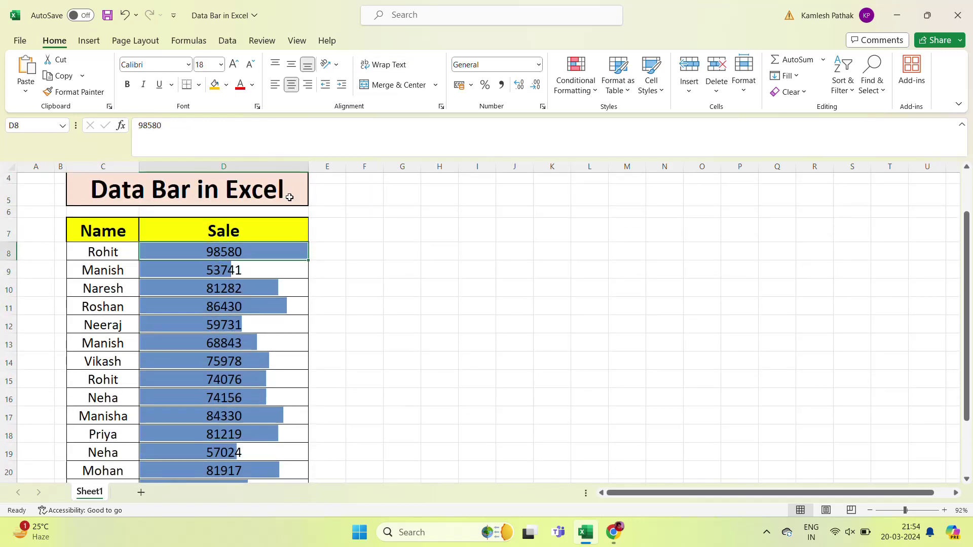
{"action": "key", "text": "Down"}
{"action": "key", "text": "Down"}
{"action": "key", "text": "Down"}
{"action": "key", "text": "Down"}
{"action": "key", "text": "Down"}
{"action": "key", "text": "Down"}
{"action": "key", "text": "Down"}
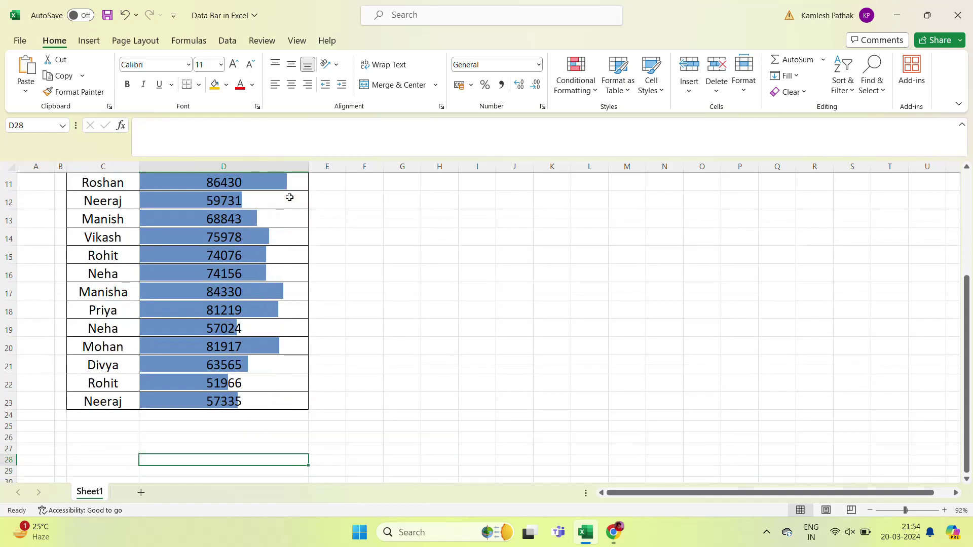
{"action": "key", "text": "Up"}
{"action": "key", "text": "Up"}
{"action": "key", "text": "Up"}
{"action": "key", "text": "Up"}
{"action": "key", "text": "Up"}
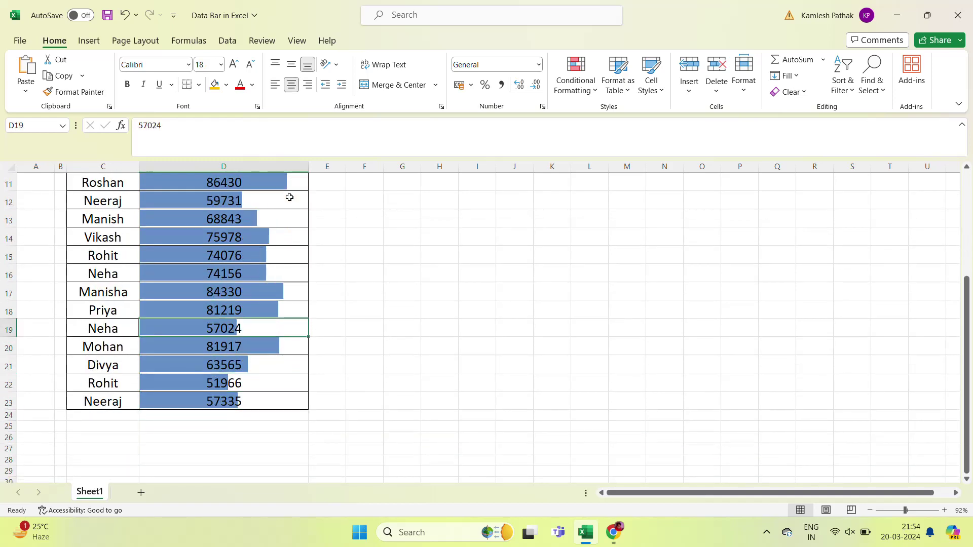
{"action": "key", "text": "Up"}
{"action": "key", "text": "Up"}
{"action": "key", "text": "Up"}
{"action": "key", "text": "Up"}
{"action": "key", "text": "Up"}
{"action": "key", "text": "Down"}
{"action": "key", "text": "Down"}
{"action": "key", "text": "Down"}
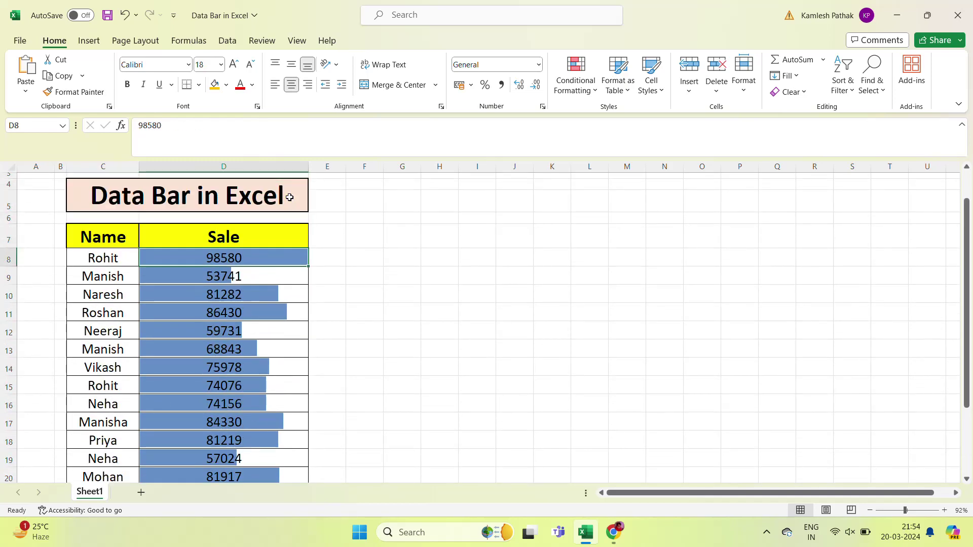
{"action": "key", "text": "Down"}
{"action": "key", "text": "Down"}
{"action": "key", "text": "Down"}
{"action": "key", "text": "Up"}
{"action": "key", "text": "Up"}
{"action": "key", "text": "Up"}
{"action": "key", "text": "Down"}
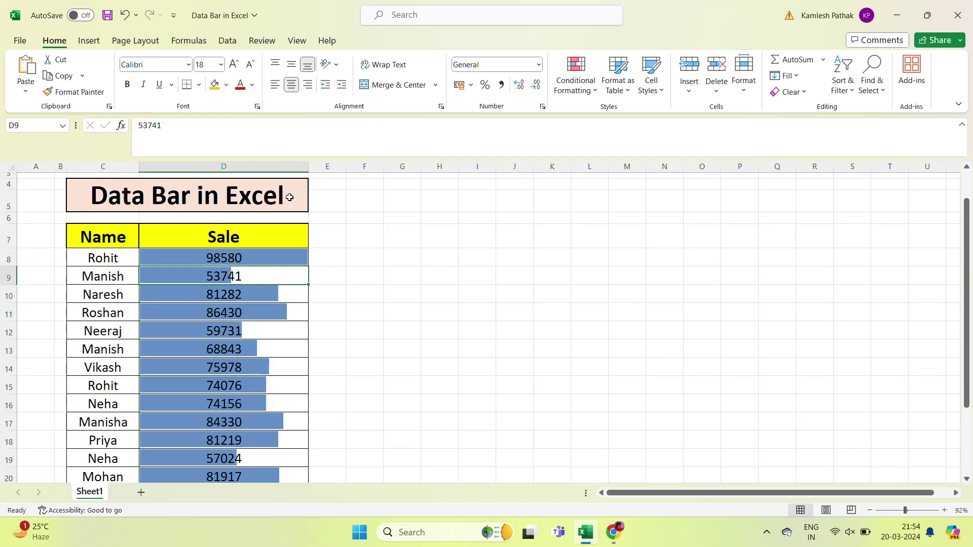
Change Manish's Sale value in D9 to 100000
{"action": "key", "text": "F2"}
{"action": "key", "text": "BackSpace"}
{"action": "key", "text": "BackSpace"}
{"action": "key", "text": "BackSpace"}
{"action": "type", "text": "75000"}
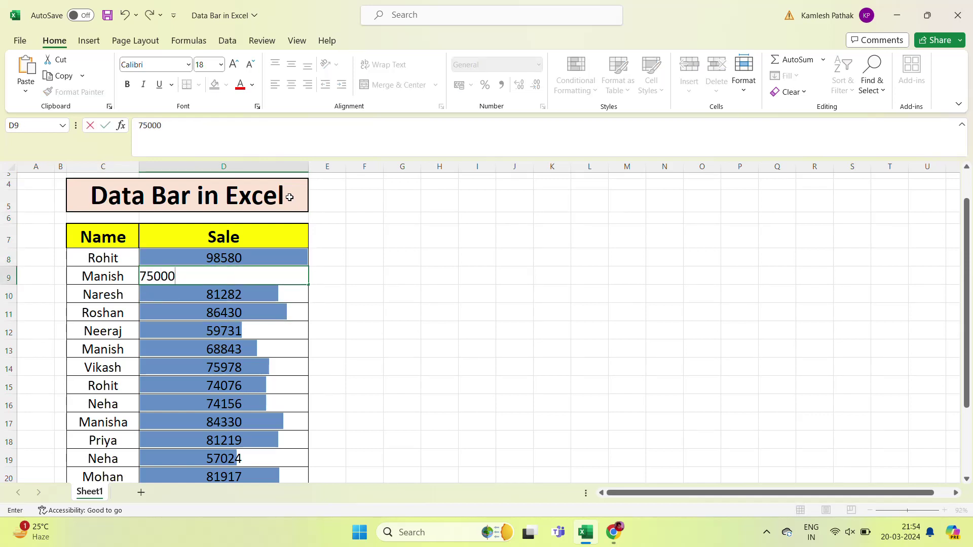
{"action": "key", "text": "Return"}
{"action": "key", "text": "Up"}
{"action": "key", "text": "Right"}
{"action": "key", "text": "Left"}
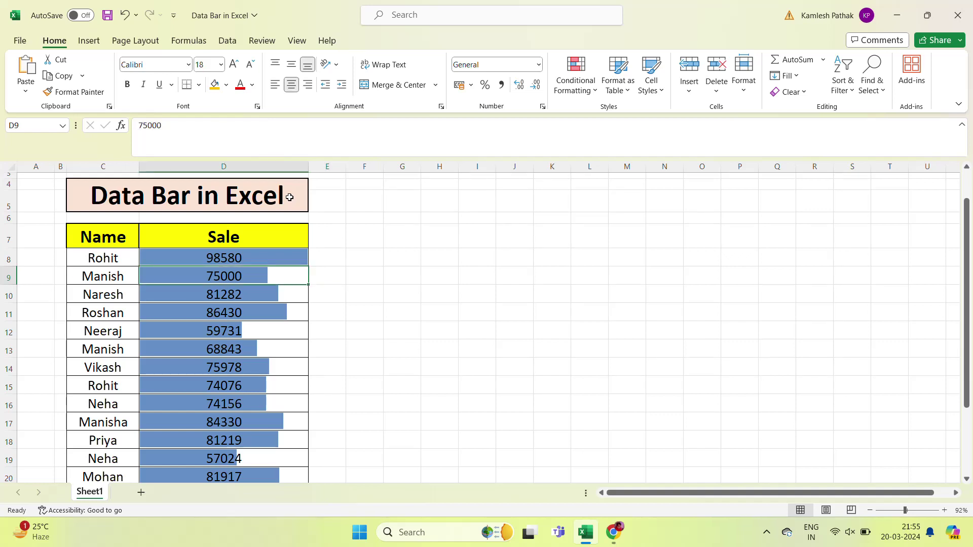
{"action": "type", "text": "1"}
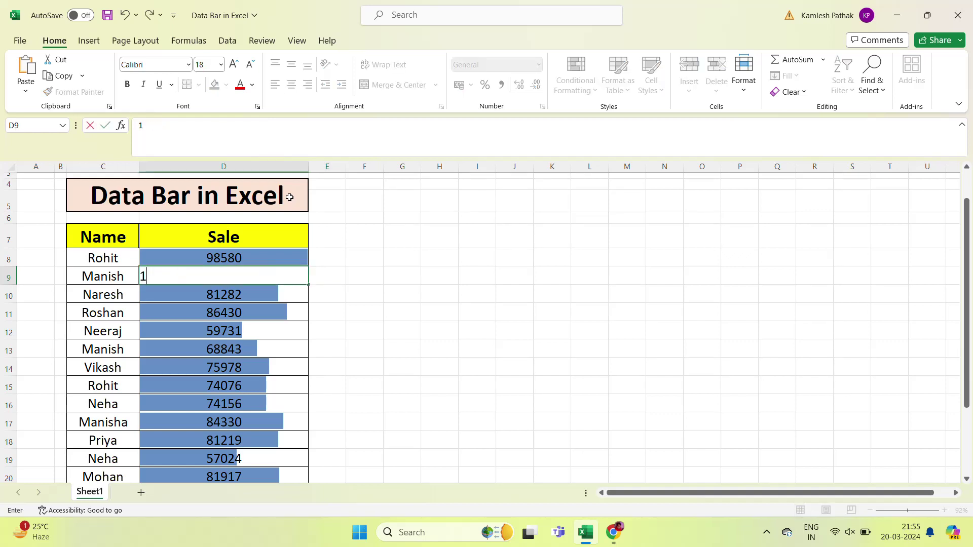
{"action": "type", "text": "00000"}
{"action": "key", "text": "Return"}
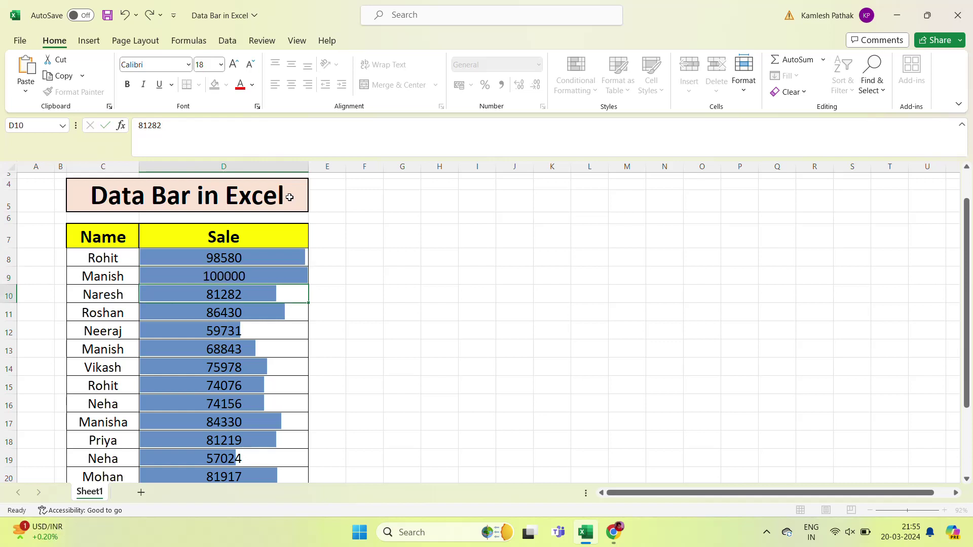
{"action": "key", "text": "Up"}
{"action": "key", "text": "Up"}
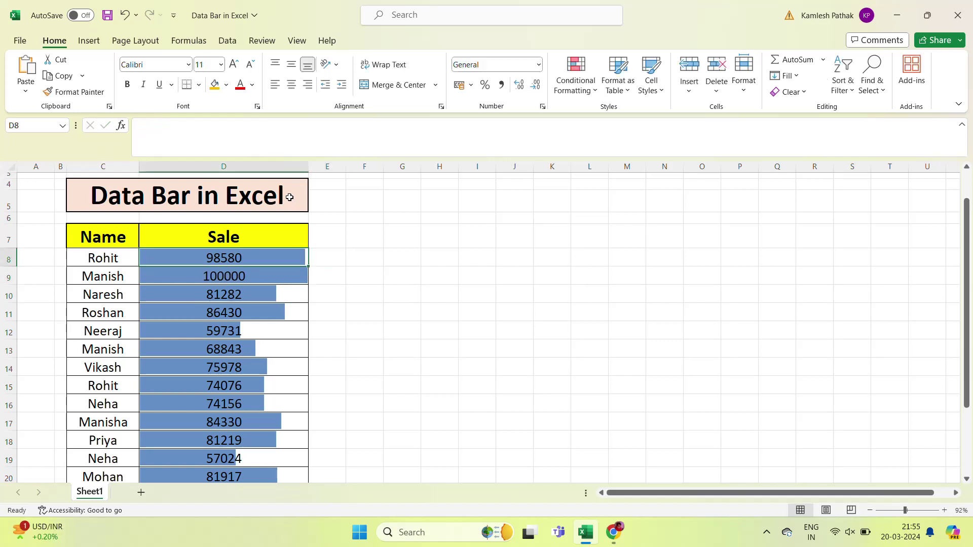
Widen column D, set D12 to 65000, and select Sale values D8:D23
{"action": "left_click_drag", "start_coordinate": [309, 170], "coordinate": [339, 170]}
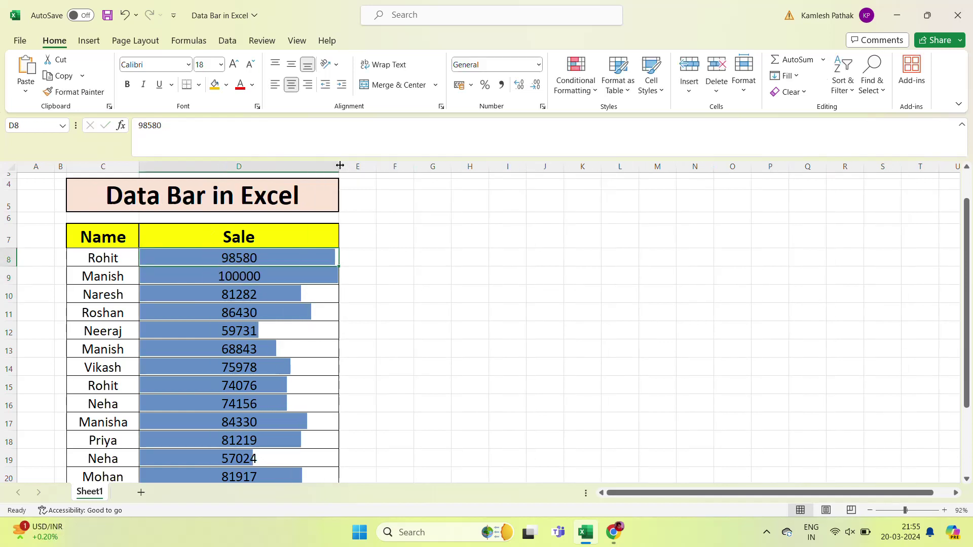
{"action": "left_click", "coordinate": [250, 329]}
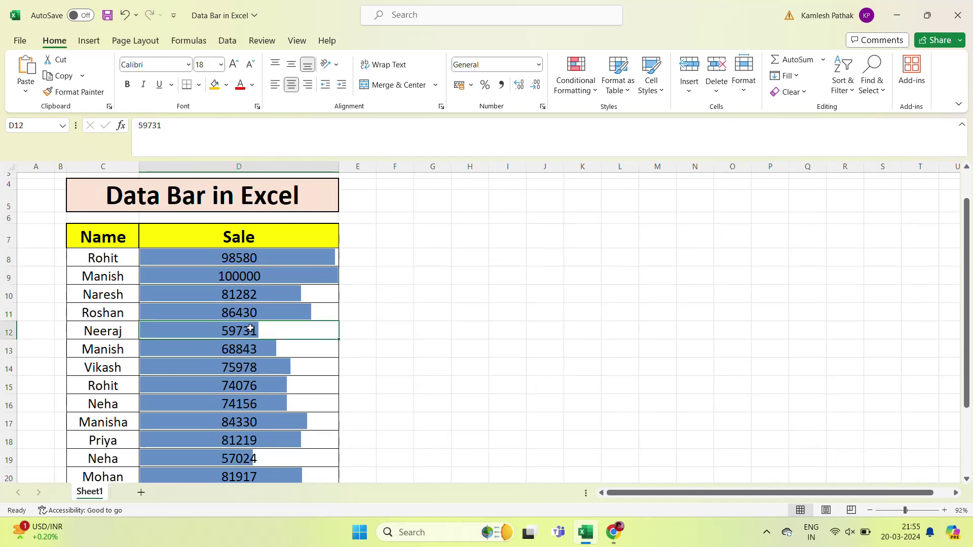
{"action": "type", "text": "65000"}
{"action": "key", "text": "ctrl+Return"}
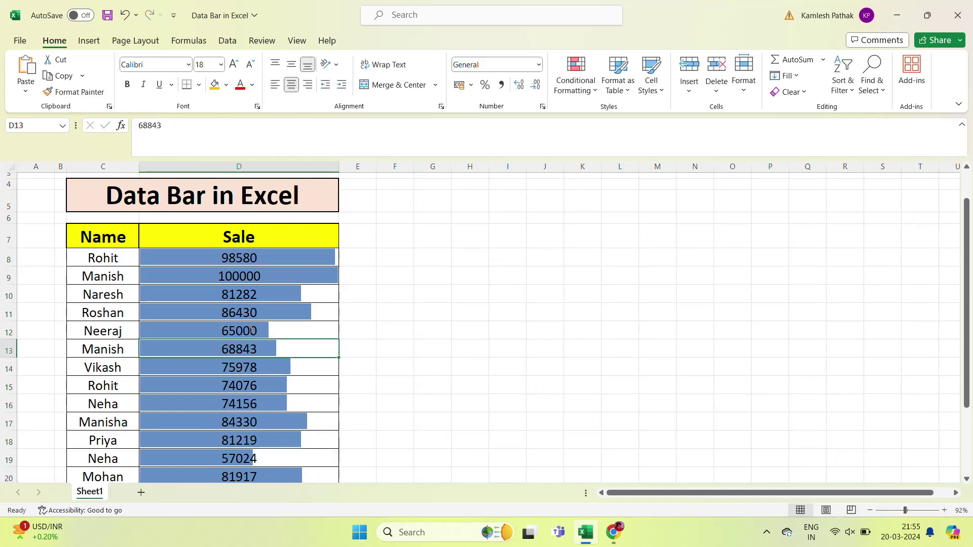
{"action": "left_click", "coordinate": [293, 255]}
{"action": "key", "text": "ctrl+shift+Down"}
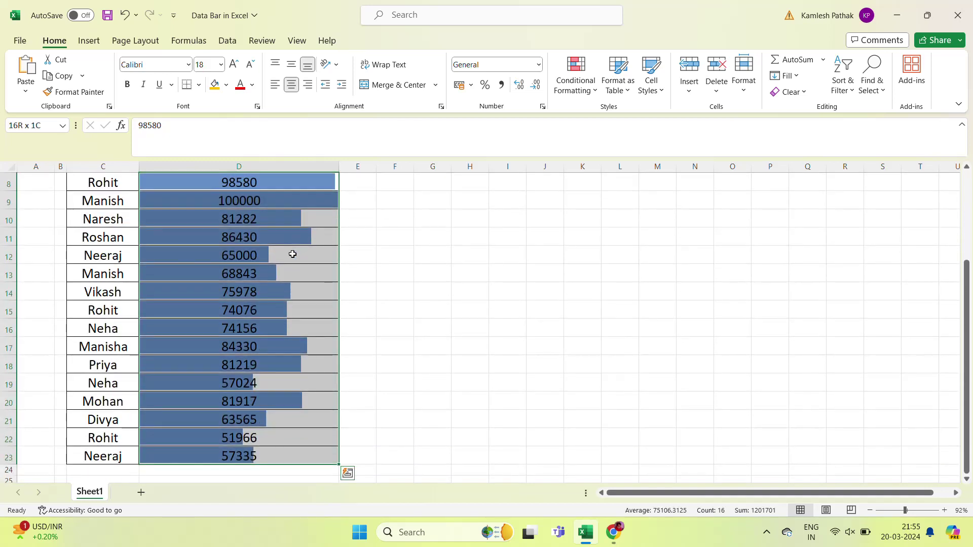
Reapply solid blue data bars, then switch D8:D23 to Solid Fill Purple Data Bars
{"action": "left_click", "coordinate": [595, 89]}
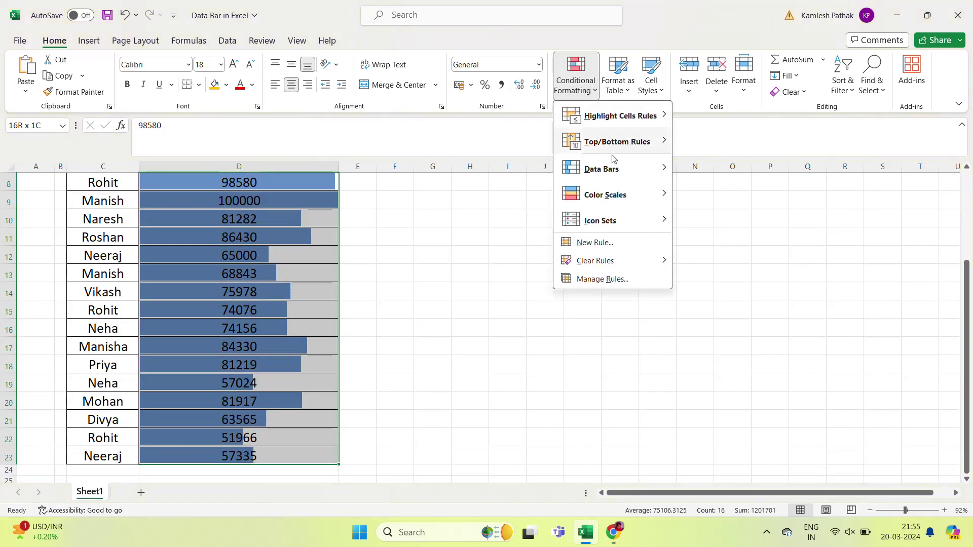
{"action": "mouse_move", "coordinate": [601, 169]}
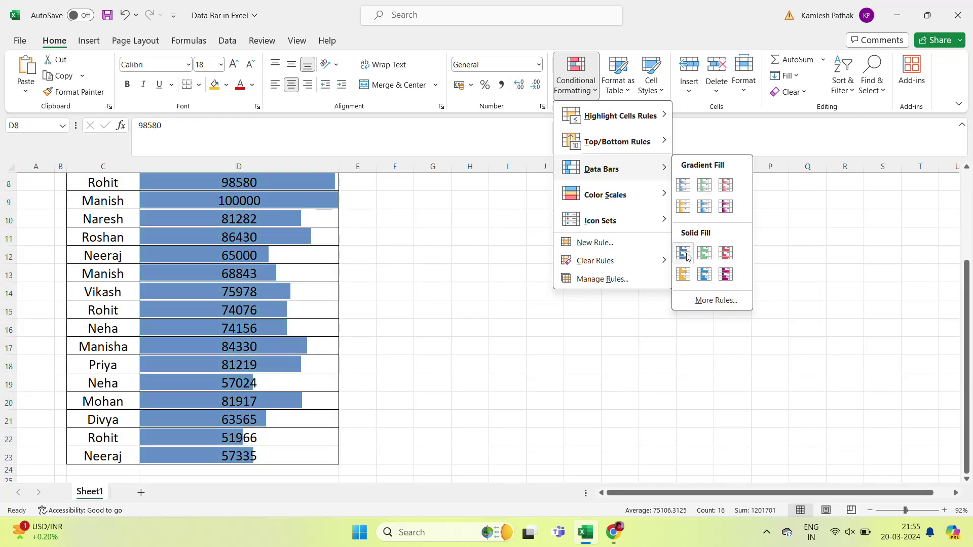
{"action": "left_click", "coordinate": [687, 257]}
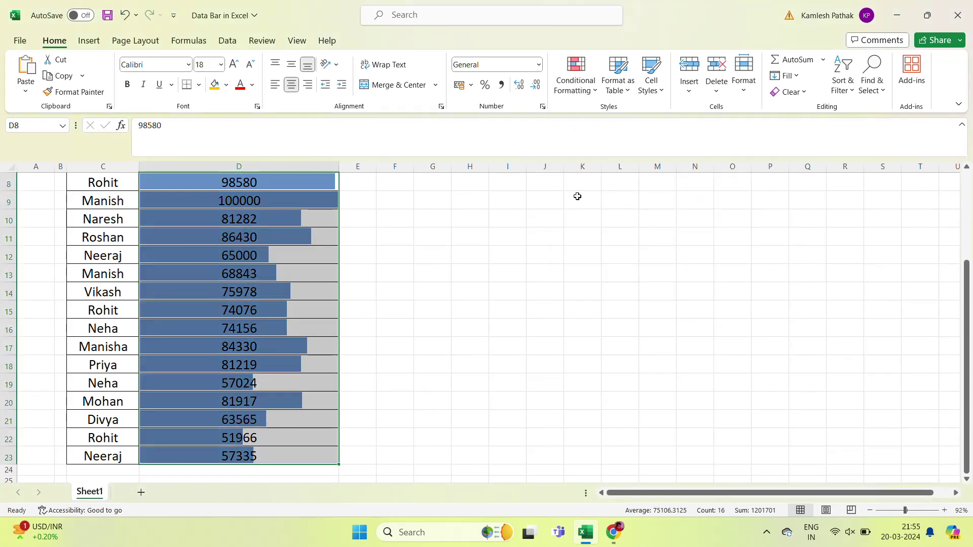
{"action": "left_click", "coordinate": [595, 90]}
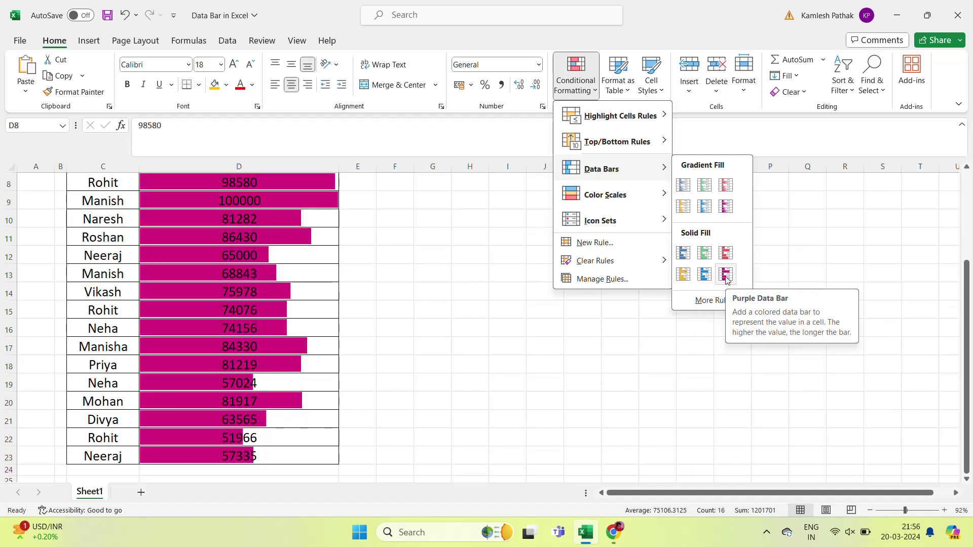
{"action": "left_click", "coordinate": [726, 275]}
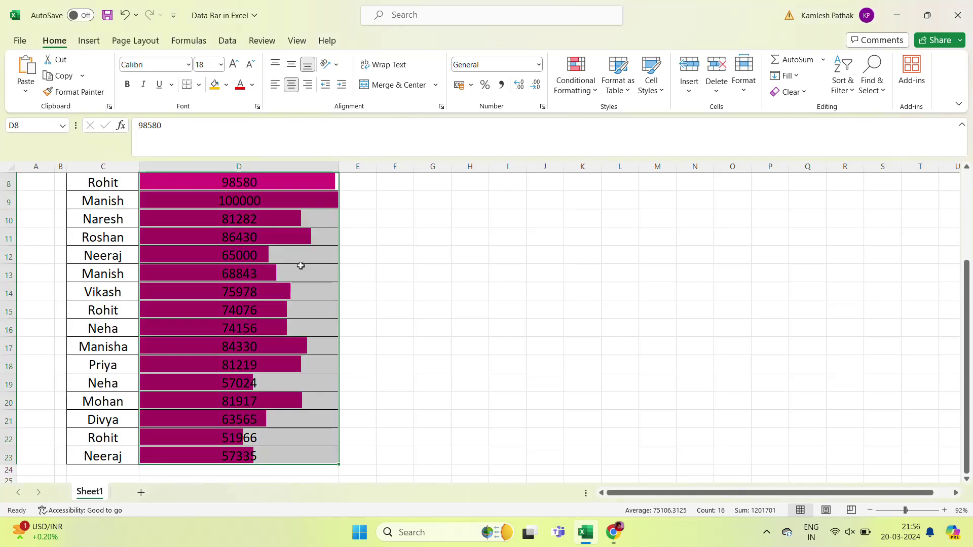
Close Conditional Formatting unused, then select the names C8:C23
{"action": "left_click", "coordinate": [230, 272]}
{"action": "key", "text": "Up"}
{"action": "key", "text": "Up"}
{"action": "key", "text": "Up"}
{"action": "key", "text": "Up"}
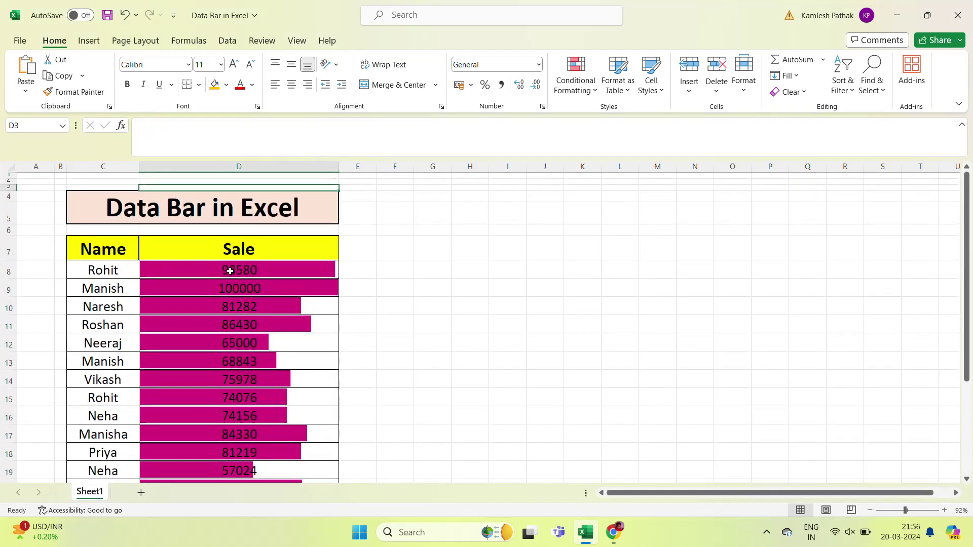
{"action": "key", "text": "Down"}
{"action": "key", "text": "Down"}
{"action": "key", "text": "Down"}
{"action": "key", "text": "Down"}
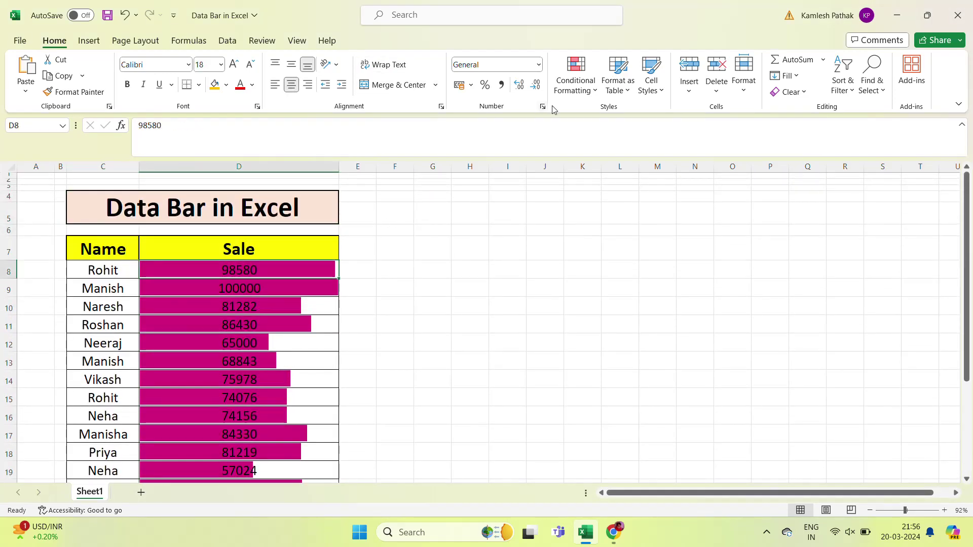
{"action": "left_click", "coordinate": [575, 81]}
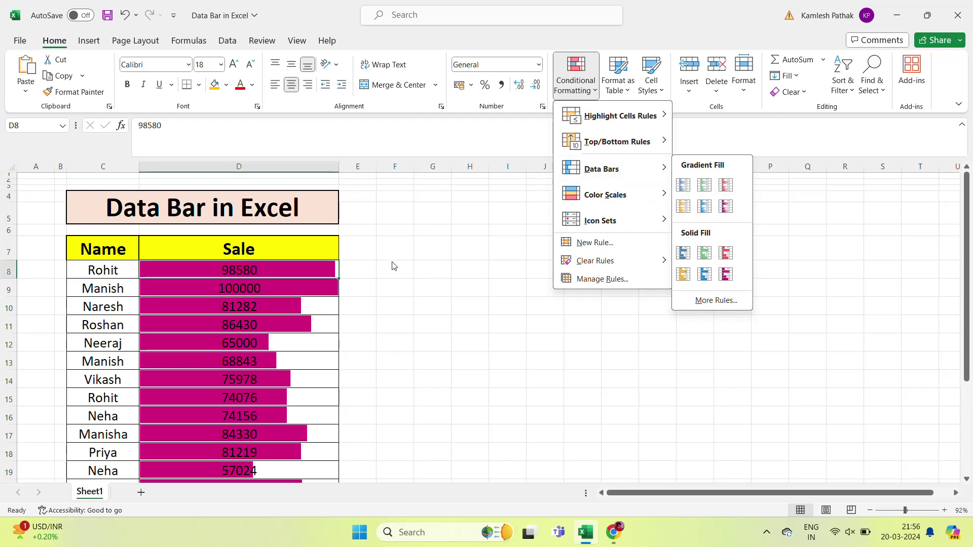
{"action": "key", "text": "Escape"}
{"action": "key", "text": "Escape"}
{"action": "key", "text": "Left"}
{"action": "key", "text": "ctrl+shift+Down"}
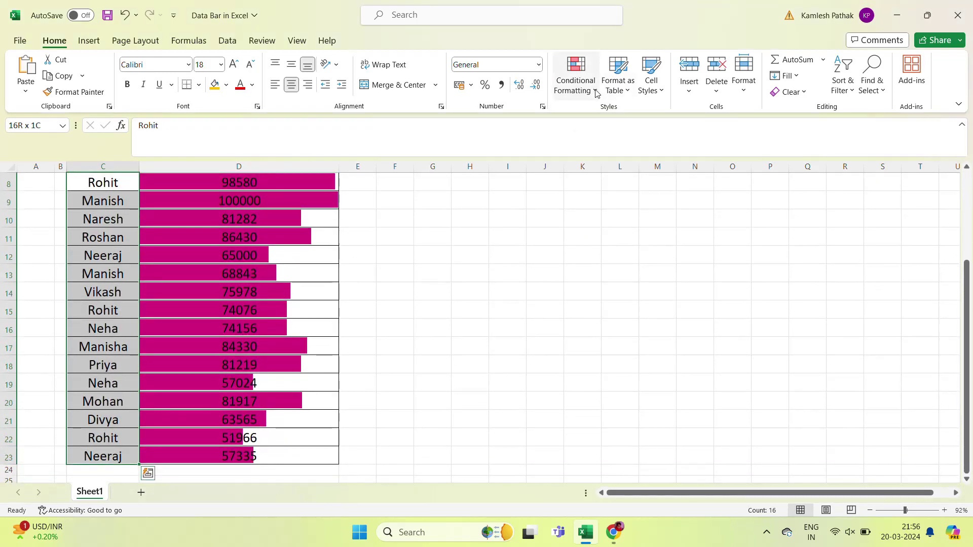
Check formatting and Quick Analysis options for the names, applying nothing
{"action": "left_click", "coordinate": [576, 84]}
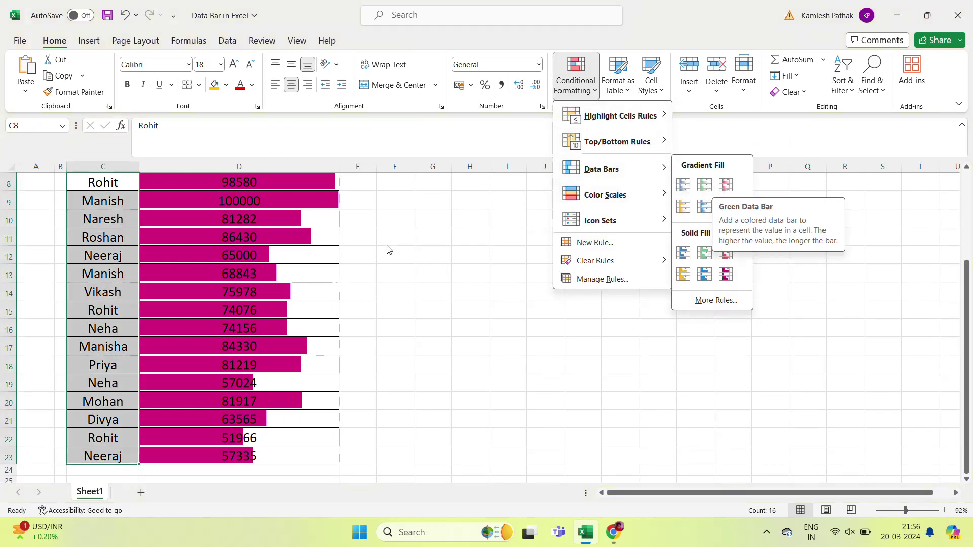
{"action": "left_click", "coordinate": [242, 229]}
{"action": "key", "text": "ctrl+q"}
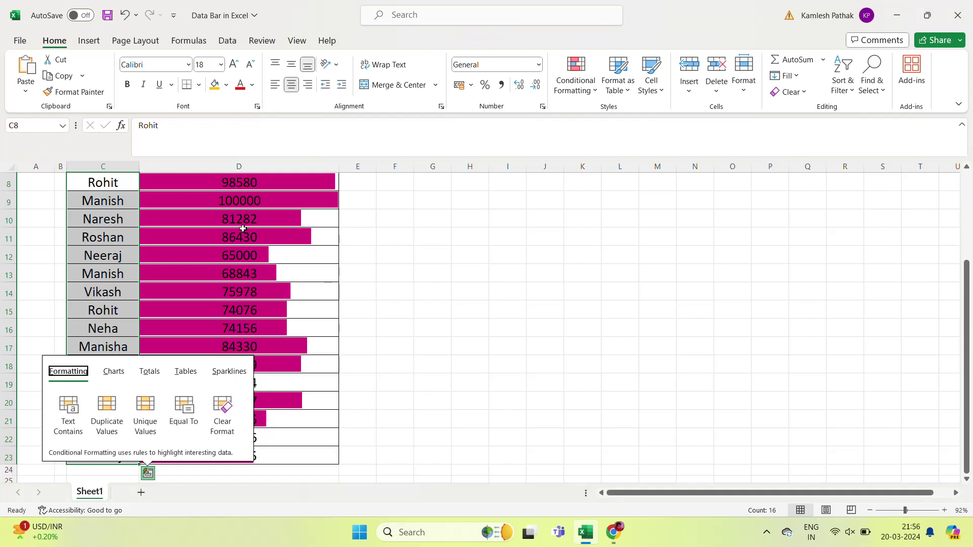
{"action": "key", "text": "Escape"}
Select Sale values D8:D23 and apply Gradient Fill Green Data Bars
{"action": "left_click", "coordinate": [255, 229]}
{"action": "key", "text": "ctrl+Up"}
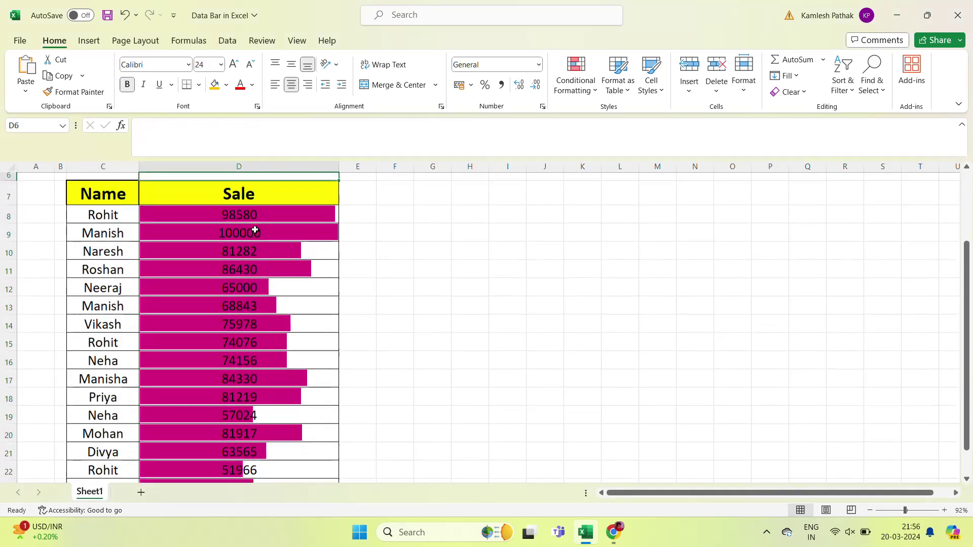
{"action": "key", "text": "Down"}
{"action": "key", "text": "ctrl+shift+Down"}
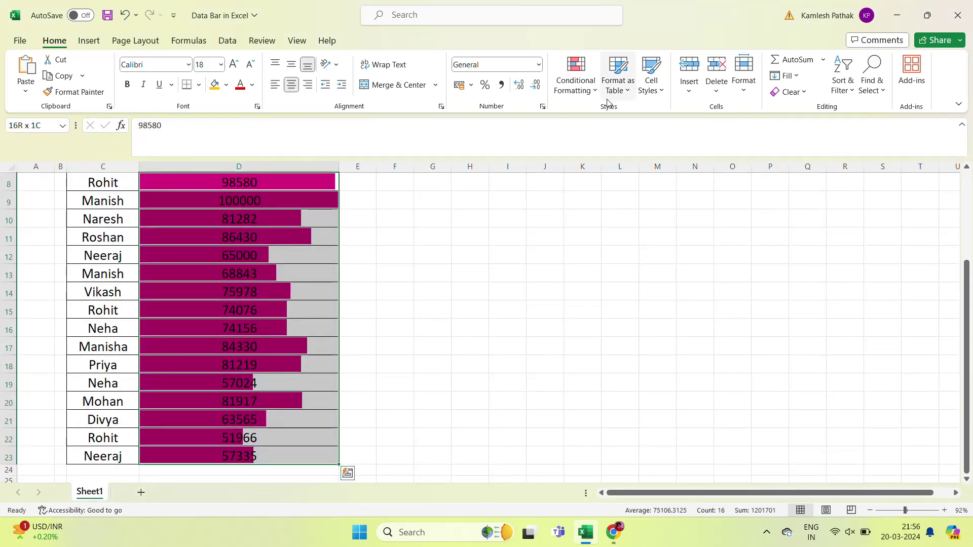
{"action": "left_click", "coordinate": [576, 84]}
{"action": "mouse_move", "coordinate": [601, 169]}
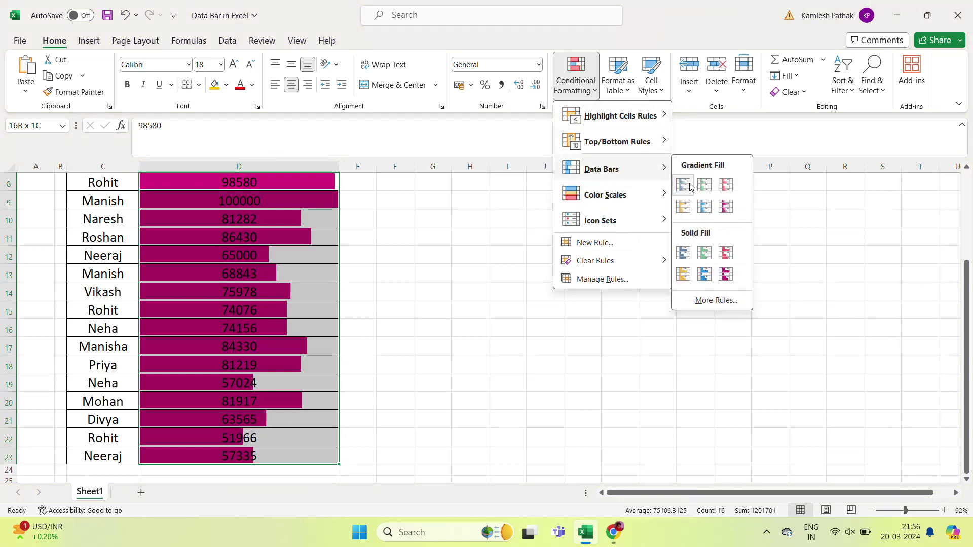
{"action": "left_click", "coordinate": [704, 186]}
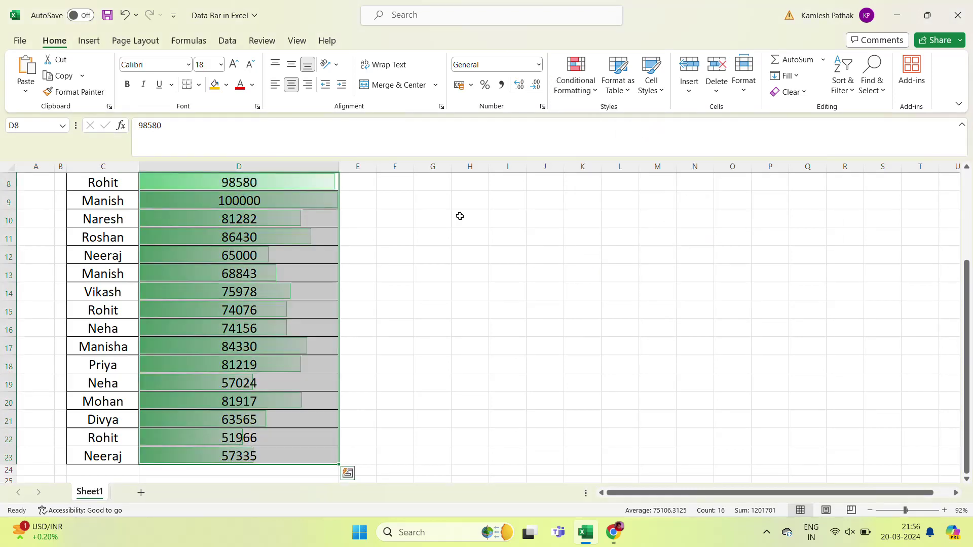
{"action": "left_click", "coordinate": [383, 238]}
View the table from its title back to D8, then show the taskbar's hidden icons
{"action": "key", "text": "Up"}
{"action": "key", "text": "Up"}
{"action": "key", "text": "Up"}
{"action": "key", "text": "Down"}
{"action": "key", "text": "Down"}
{"action": "key", "text": "Down"}
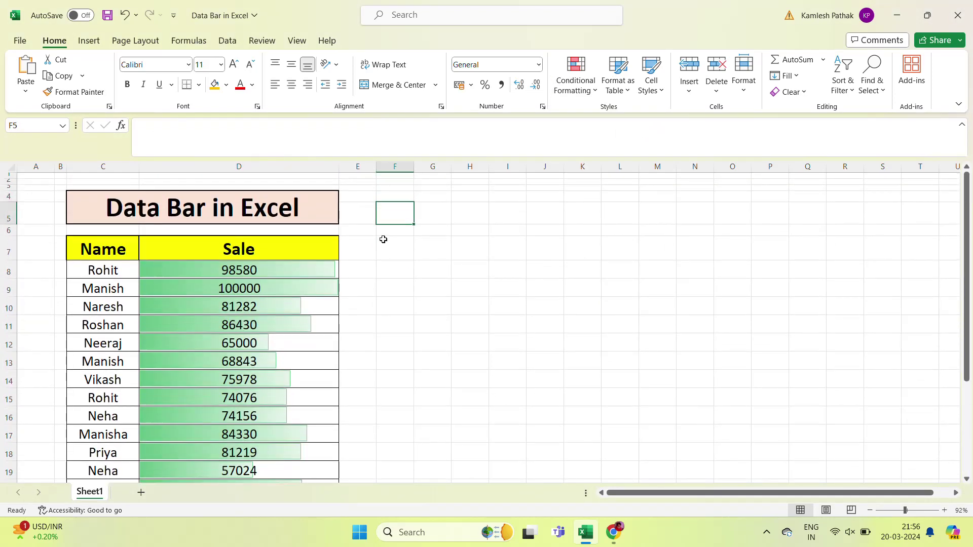
{"action": "key", "text": "Down"}
{"action": "key", "text": "Down"}
{"action": "key", "text": "Down"}
{"action": "key", "text": "Left"}
{"action": "key", "text": "Left"}
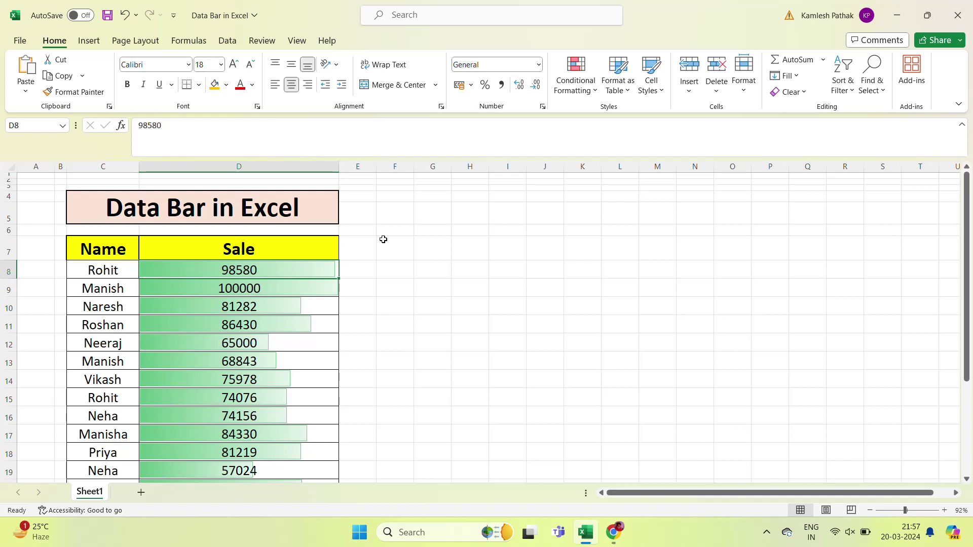
{"action": "left_click", "coordinate": [766, 532]}
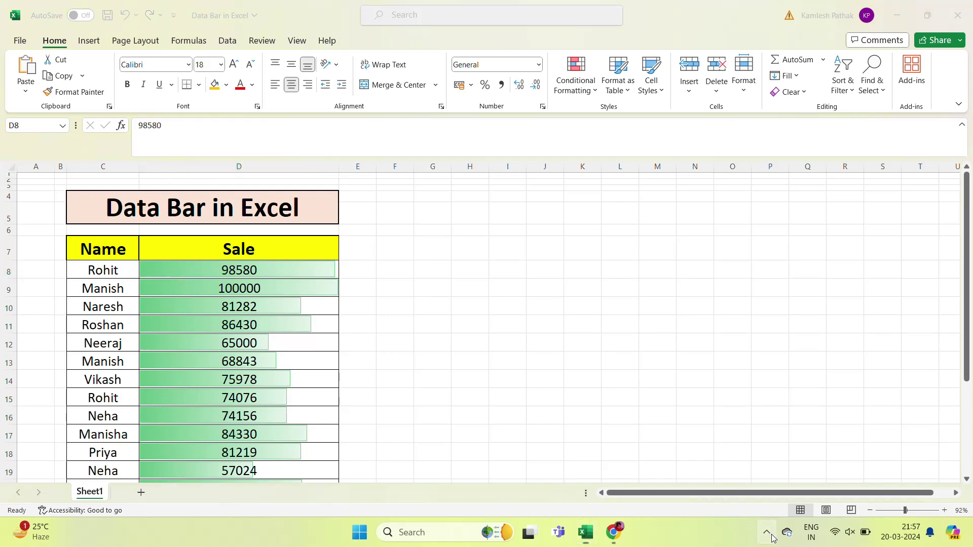